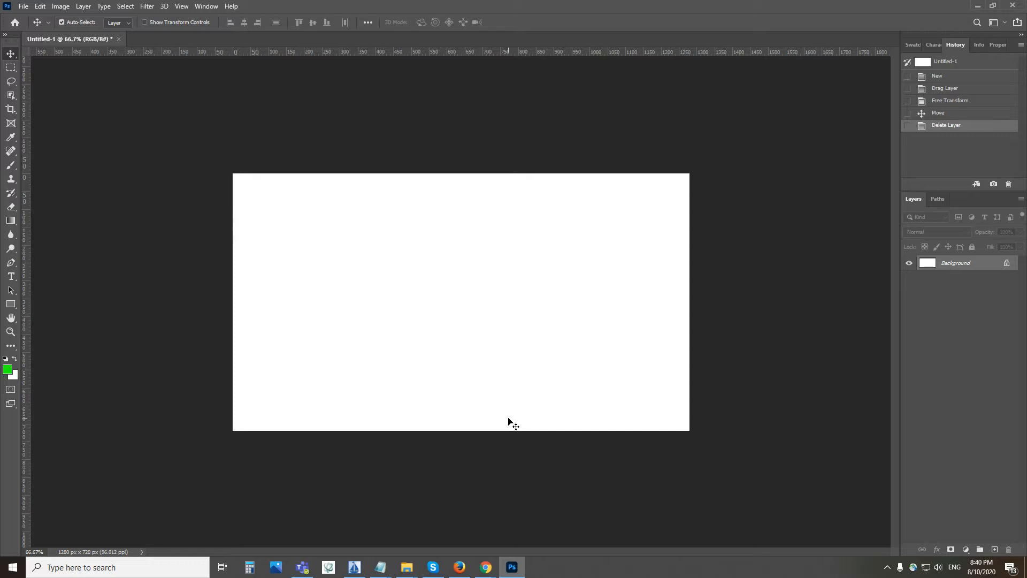
Open the rt image from the Downloads folder as a separate document in Photoshop.
mouse_move(410, 569)
left_click(353, 530)
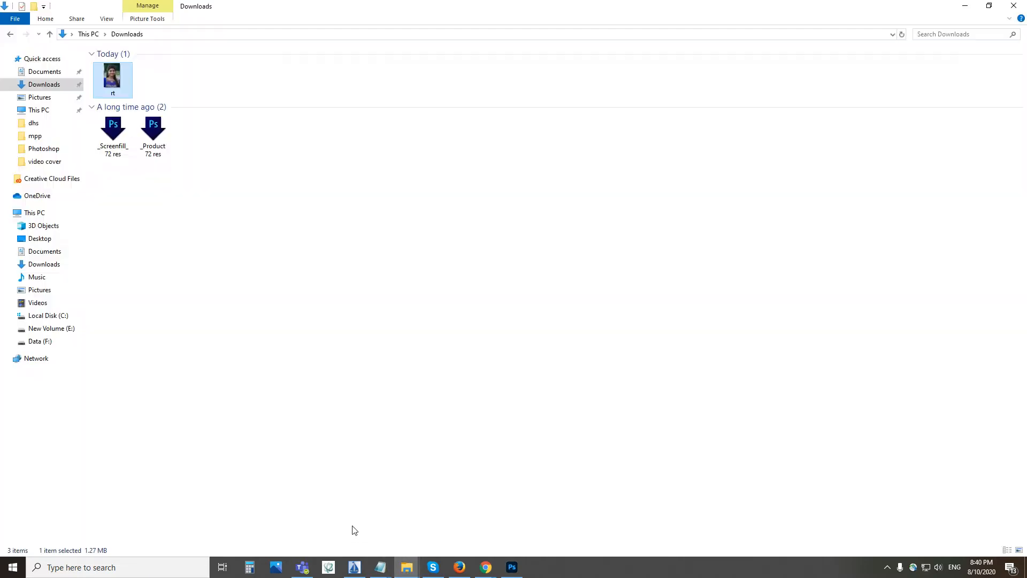
left_click_drag(124, 92, 374, 41)
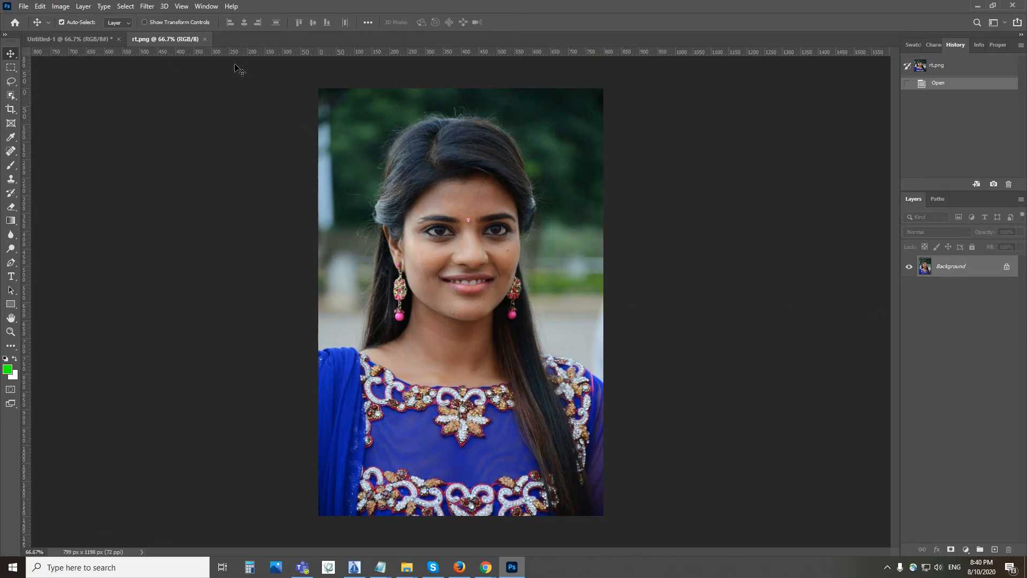
Unlock the photo's Background layer and add a new empty layer above it.
left_click(1006, 267)
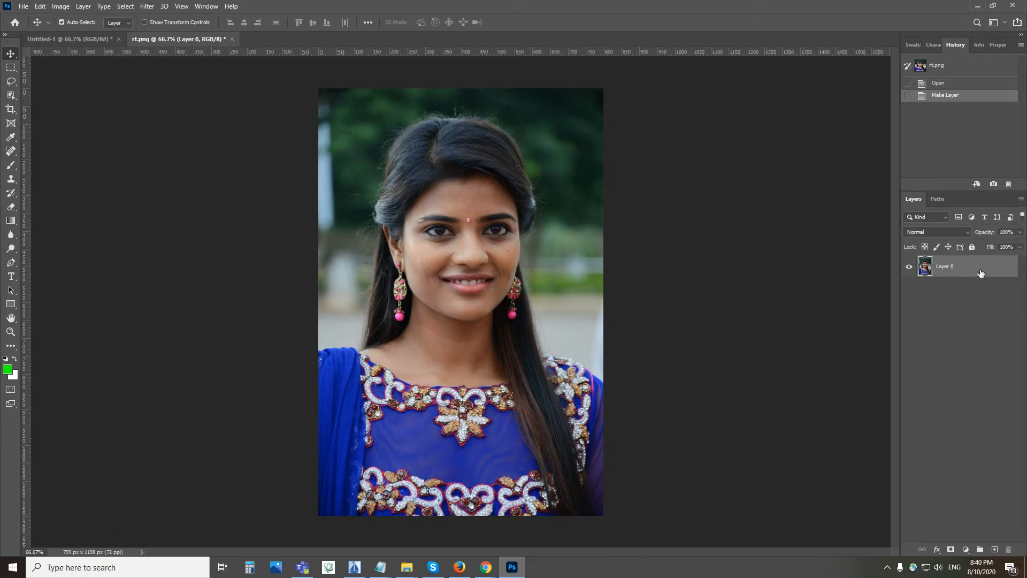
right_click(979, 269)
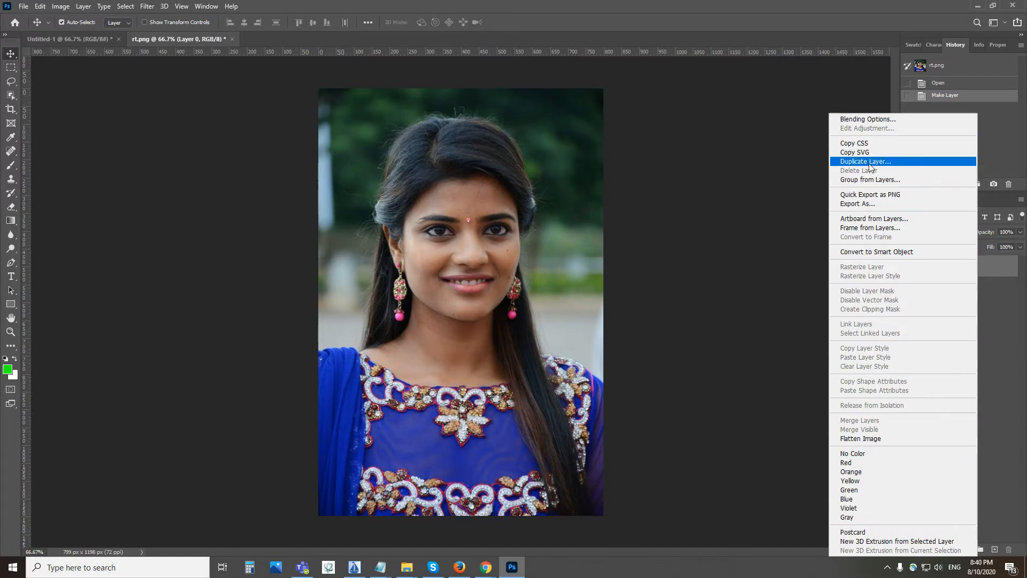
left_click(1005, 365)
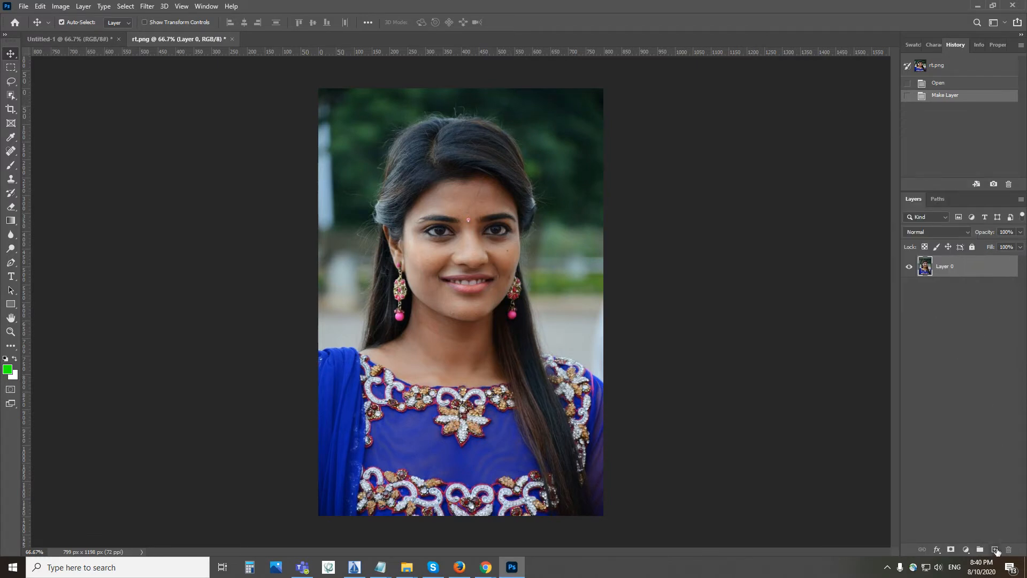
left_click(995, 549)
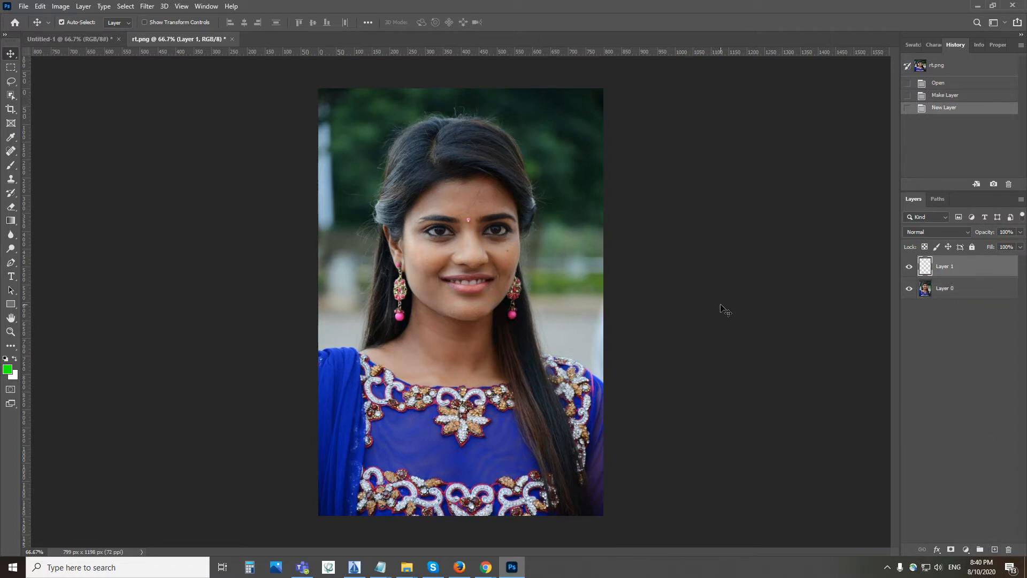
Set the foreground colour to bright red.
left_click(7, 369)
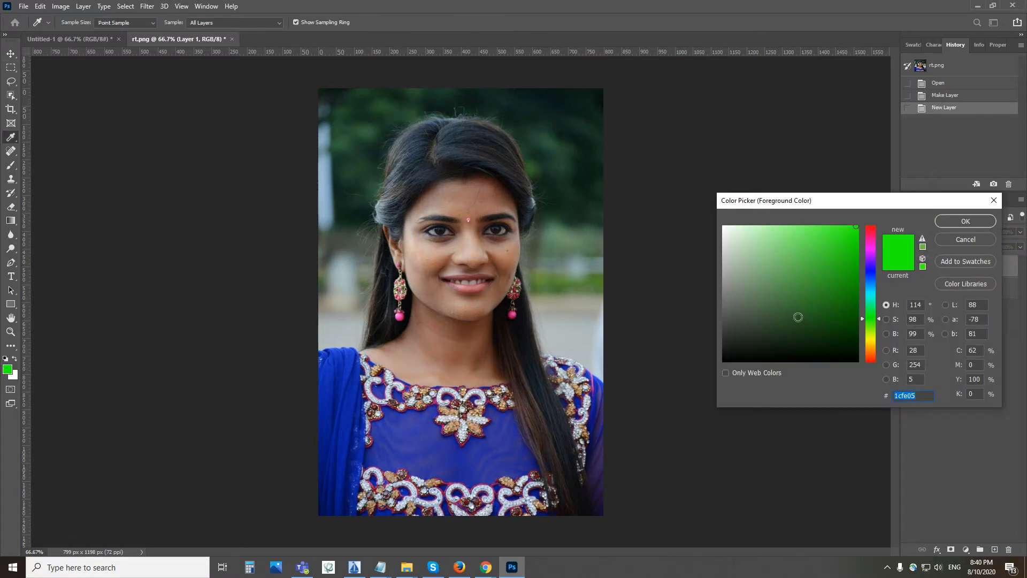
mouse_move(867, 242)
left_mouse_down()
mouse_move(874, 217)
mouse_move(855, 231)
mouse_move(860, 224)
left_mouse_up()
left_click(975, 225)
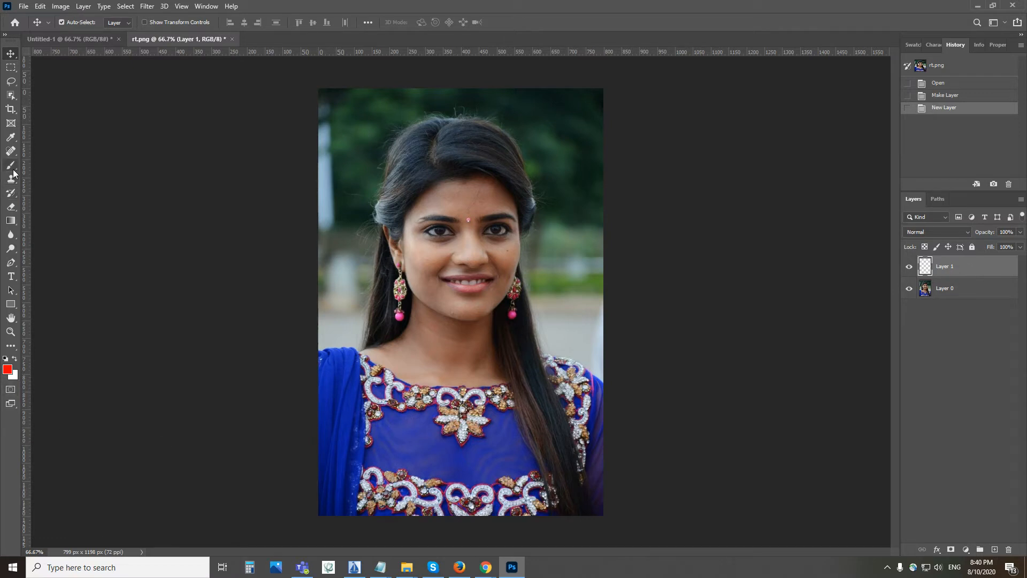
Paint red with the Brush tool over the main part of the blue dress and scarf on the new layer.
left_click_drag(11, 165, 60, 172)
left_click(59, 168)
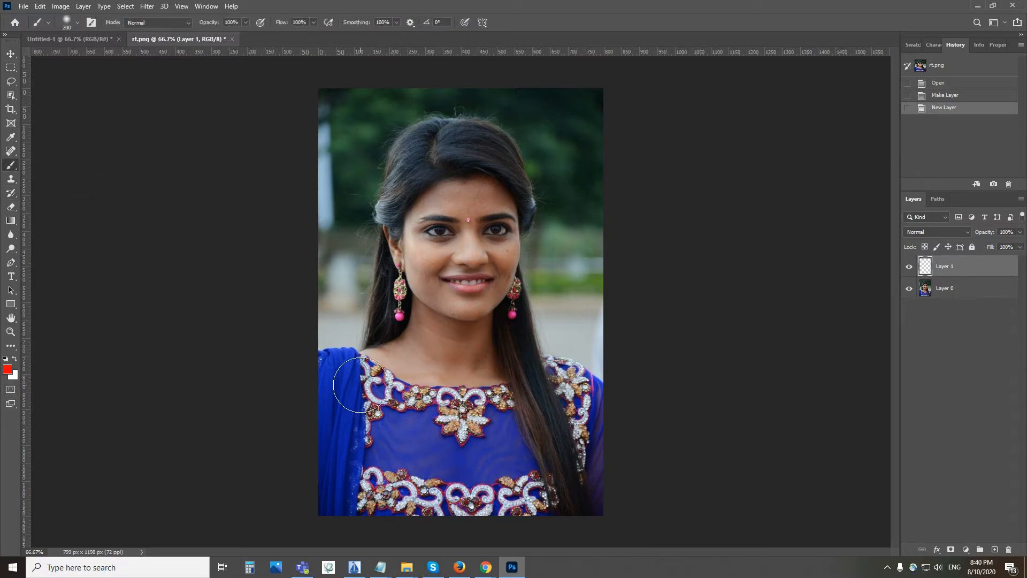
right_click(13, 164)
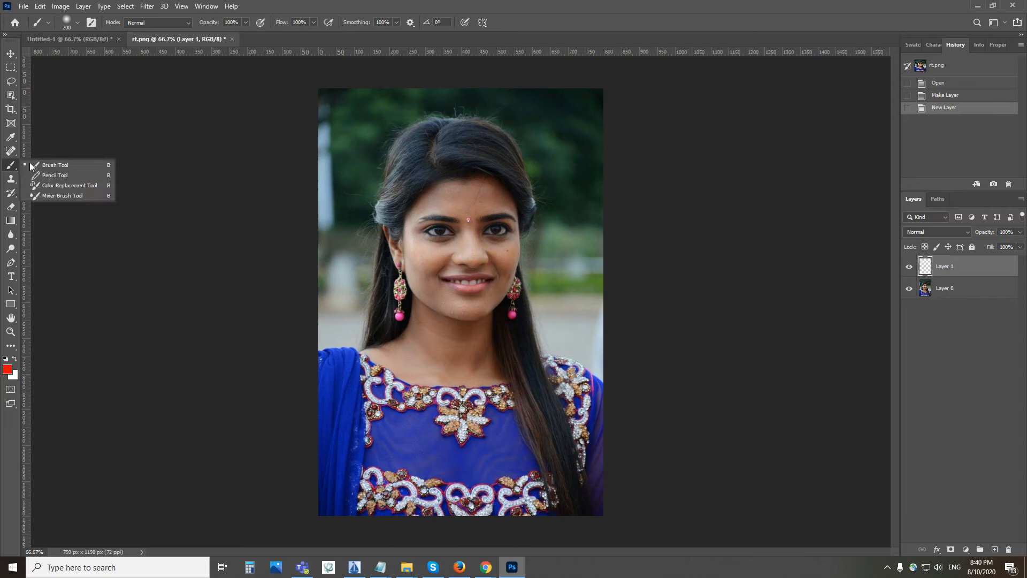
left_click(76, 165)
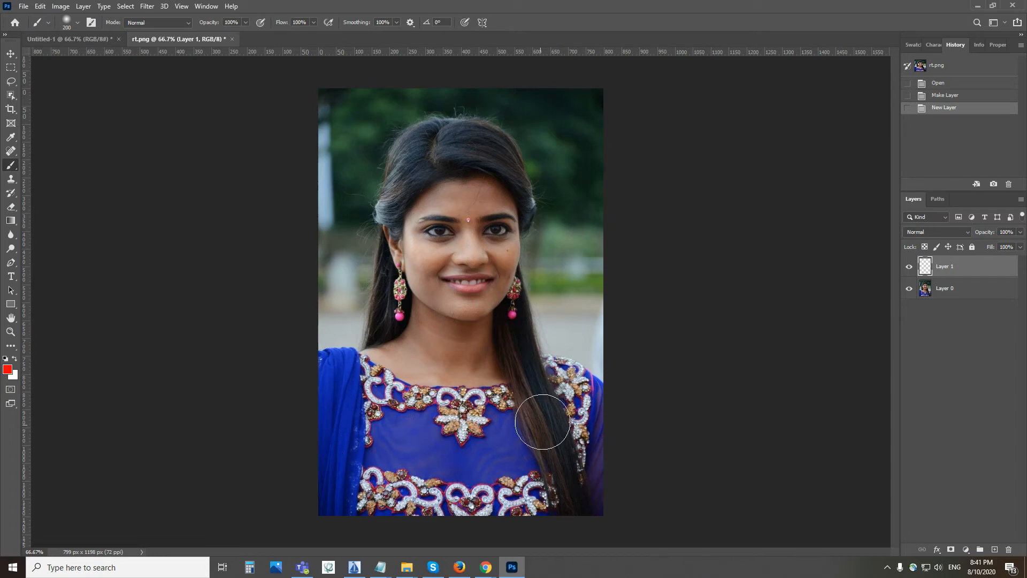
mouse_move(324, 369)
left_mouse_down()
mouse_move(355, 394)
mouse_move(383, 458)
mouse_move(360, 511)
mouse_move(326, 372)
mouse_move(342, 504)
mouse_move(378, 513)
mouse_move(534, 508)
mouse_move(278, 511)
left_mouse_up()
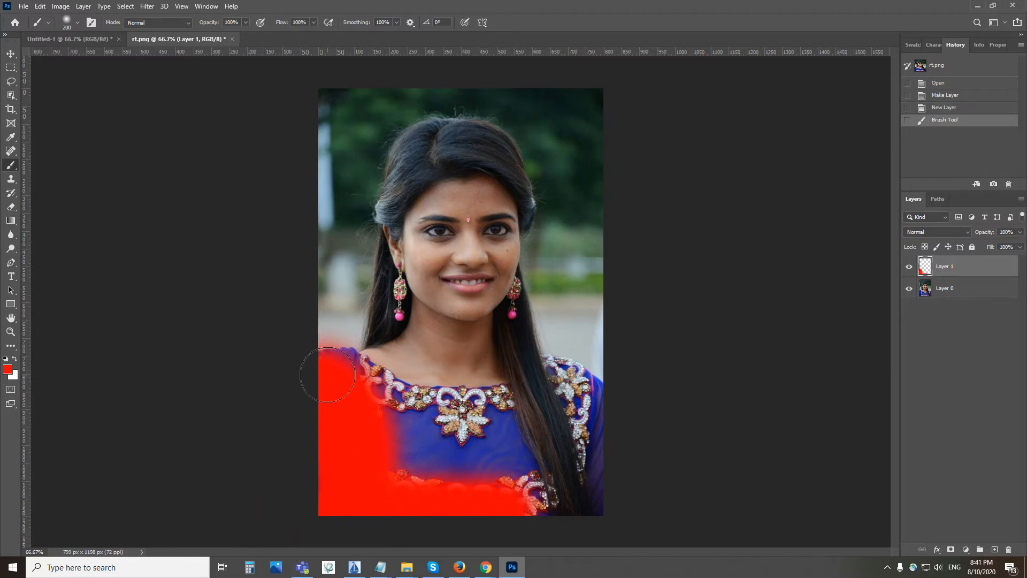
mouse_move(331, 364)
left_mouse_down()
mouse_move(378, 405)
mouse_move(493, 429)
mouse_move(416, 460)
mouse_move(520, 475)
mouse_move(480, 414)
mouse_move(369, 396)
mouse_move(334, 359)
left_mouse_up()
left_click(335, 359)
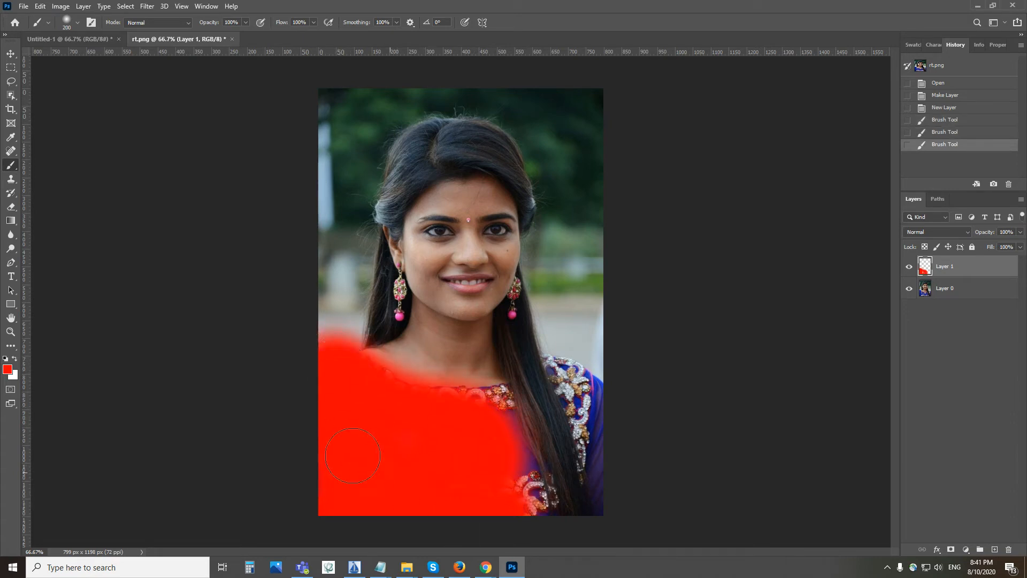
left_click(527, 506)
left_click(529, 503)
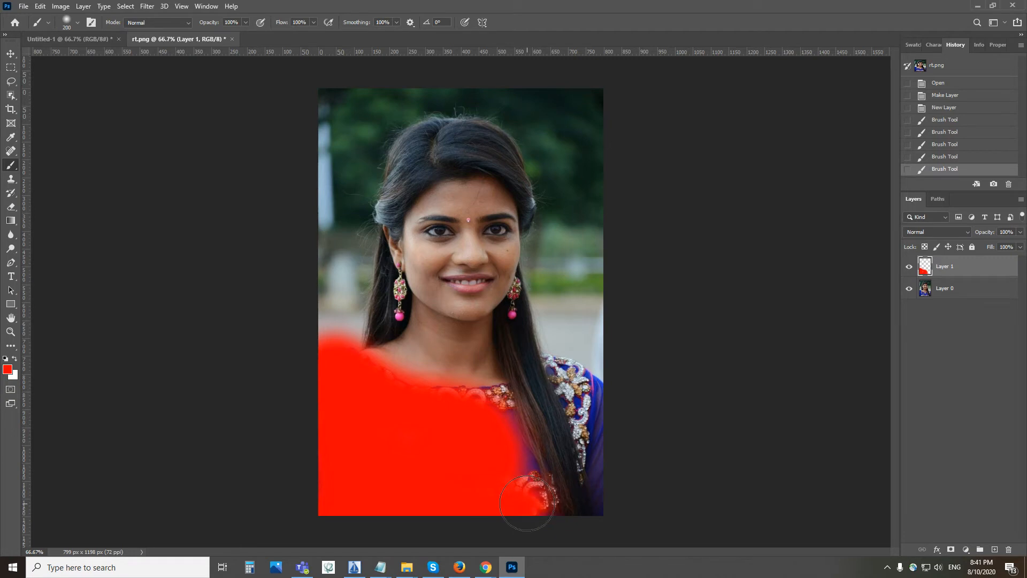
left_click(478, 400)
left_click(470, 408)
left_click(398, 405)
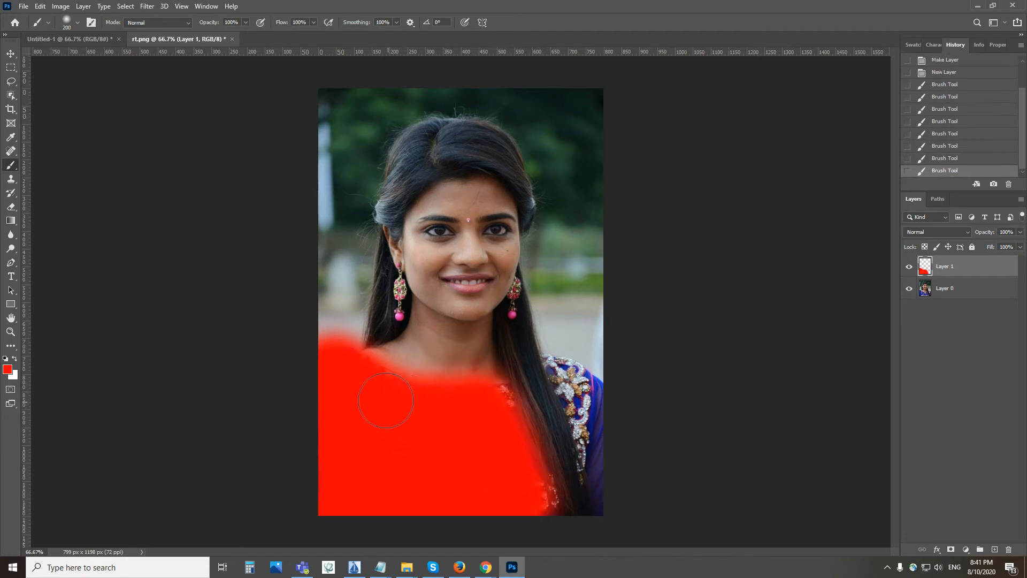
left_click(381, 400)
left_click(375, 394)
Paint red over the dress's shoulder and sleeve on the other side of the long hair strand.
mouse_move(554, 353)
left_mouse_down()
mouse_move(575, 347)
mouse_move(621, 503)
mouse_move(621, 559)
left_mouse_up()
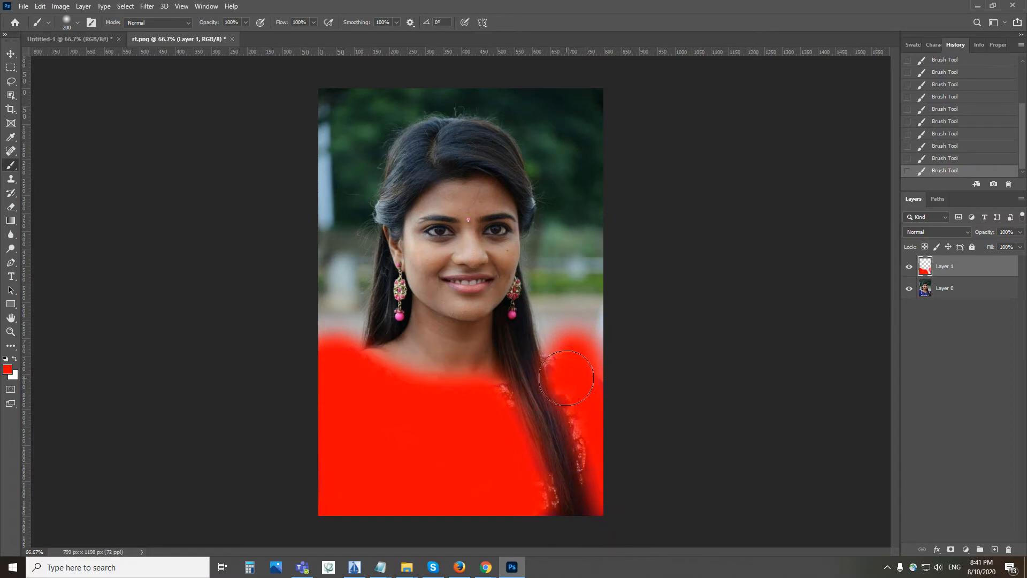
left_click(567, 360)
key("ctrl+z")
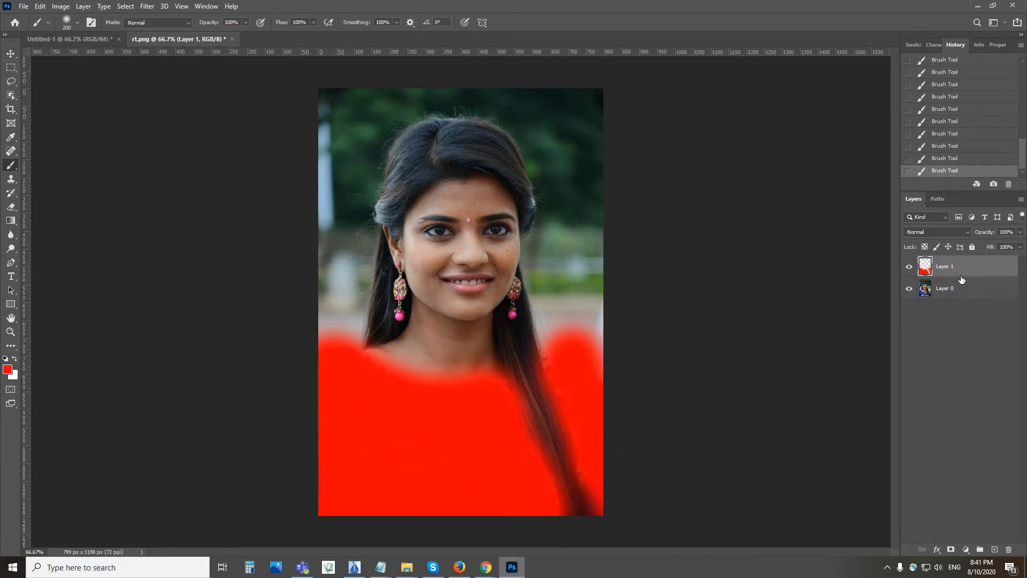
Set the blend mode of the red painted layer to Hue.
left_click(926, 233)
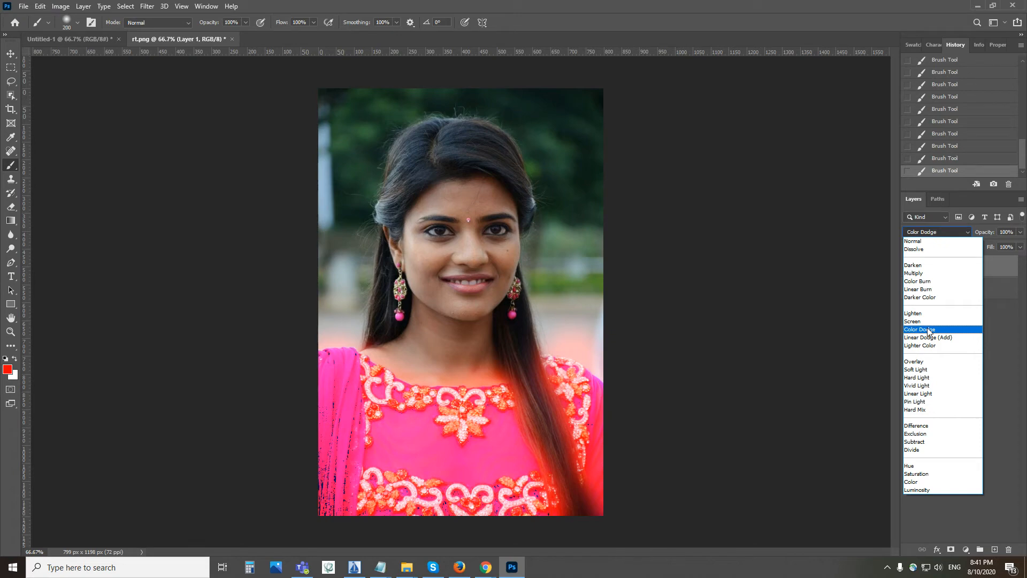
left_click(916, 466)
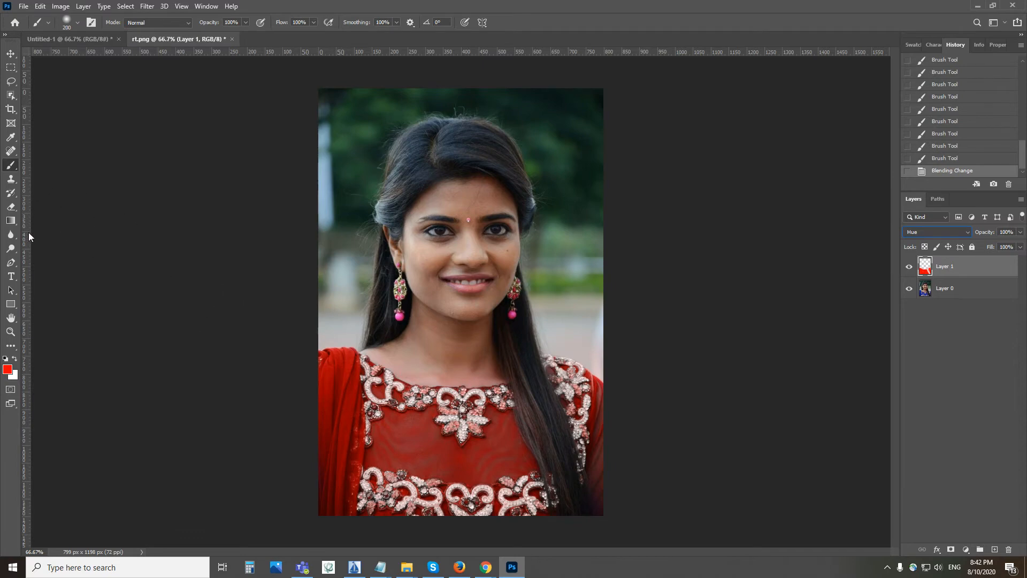
Erase the red tint from the skin along the dress's neckline with a slightly larger Eraser tool.
left_click(11, 207)
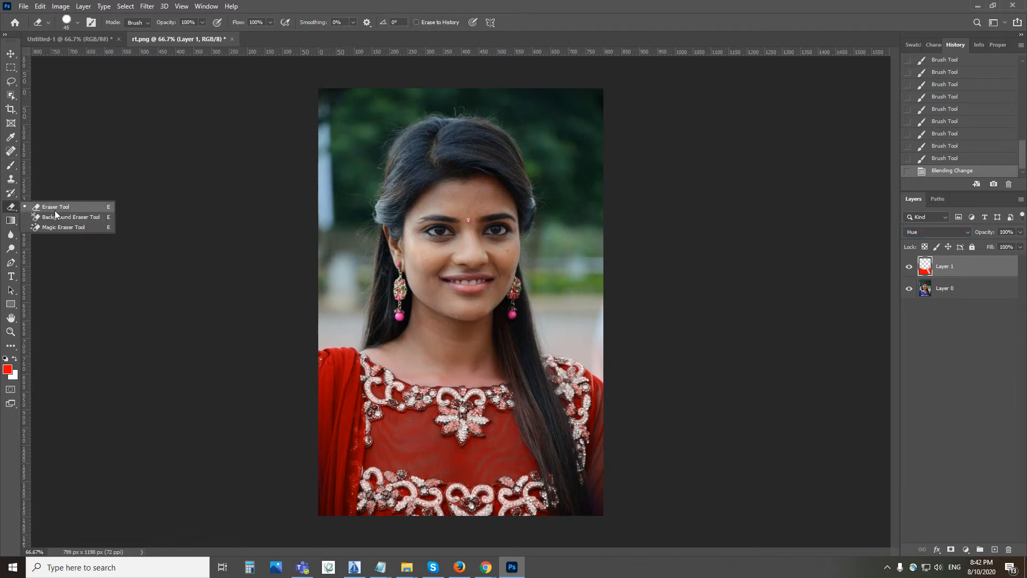
left_click(56, 211)
left_click(11, 207)
left_click(59, 208)
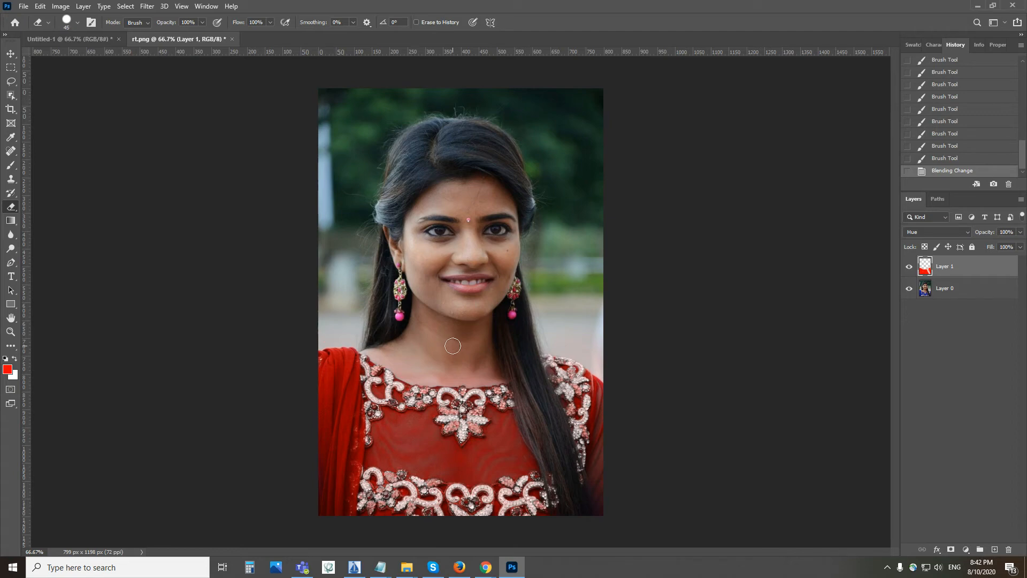
key("bracketright")
key("ctrl+plus")
key("ctrl+plus")
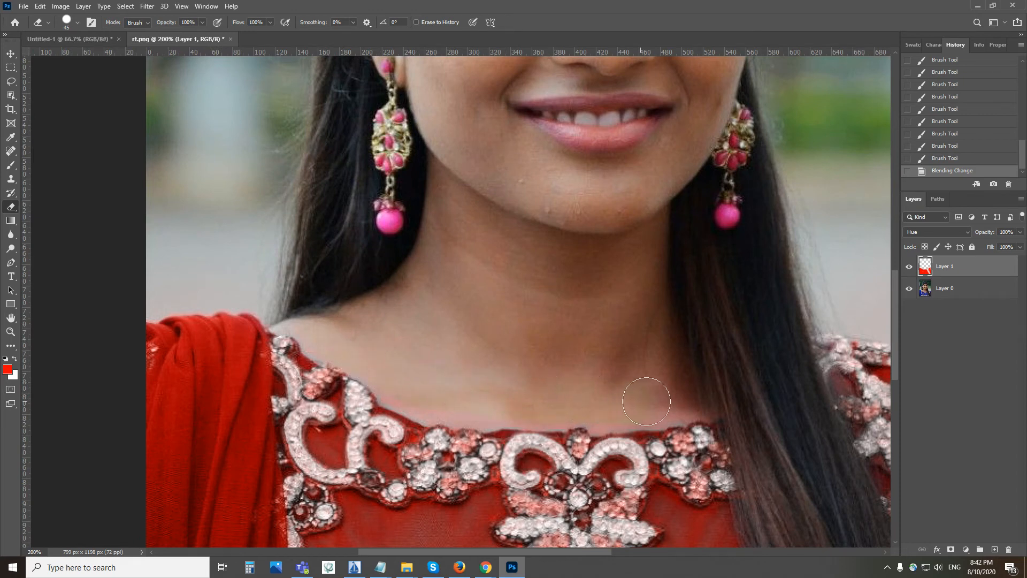
left_click_drag(672, 401, 505, 401)
left_click_drag(405, 375, 405, 375)
key("ctrl+minus")
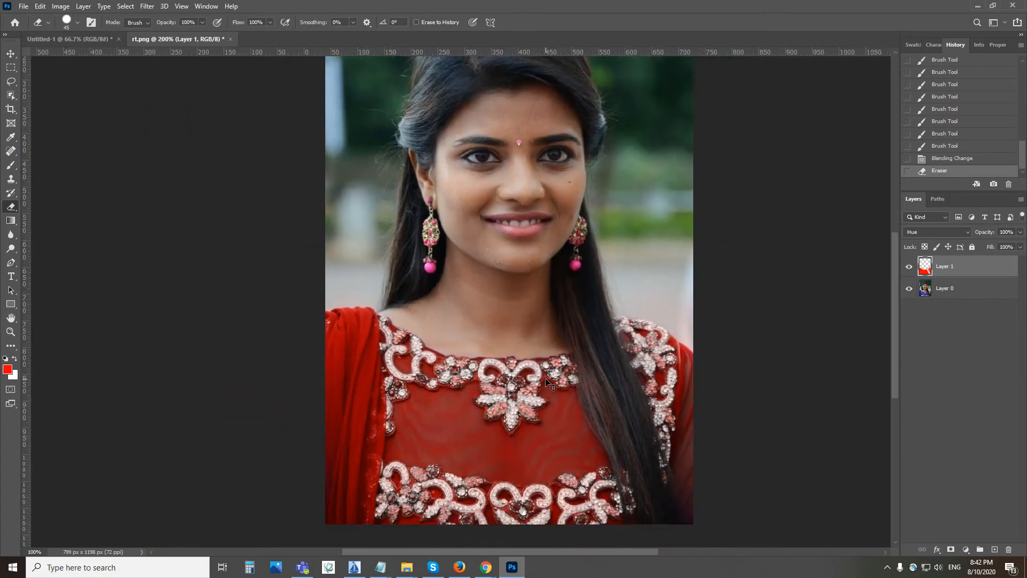
key("ctrl+minus")
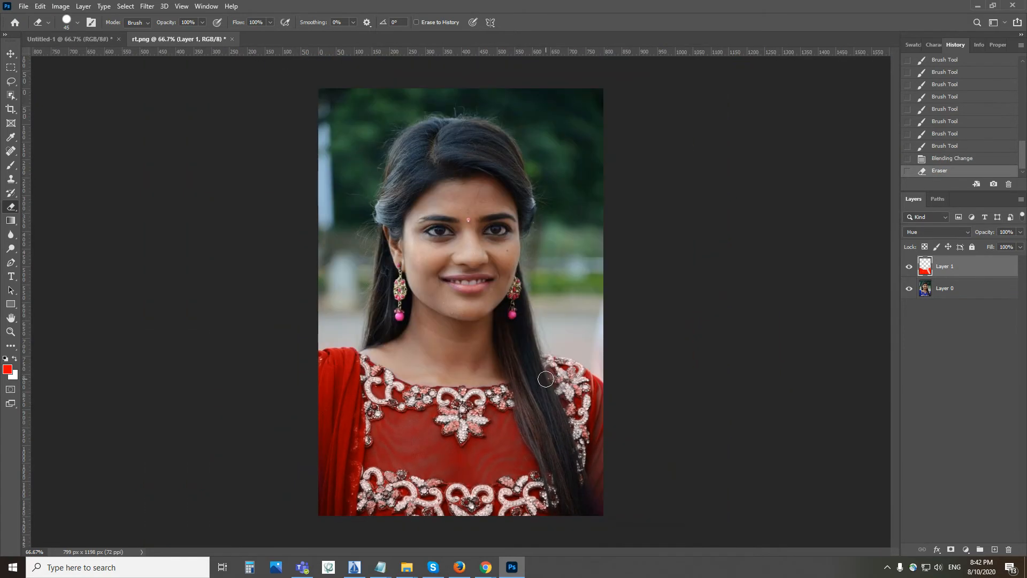
Select the painted area of Layer 1 and fill it with green (00ff30).
left_click(10, 54)
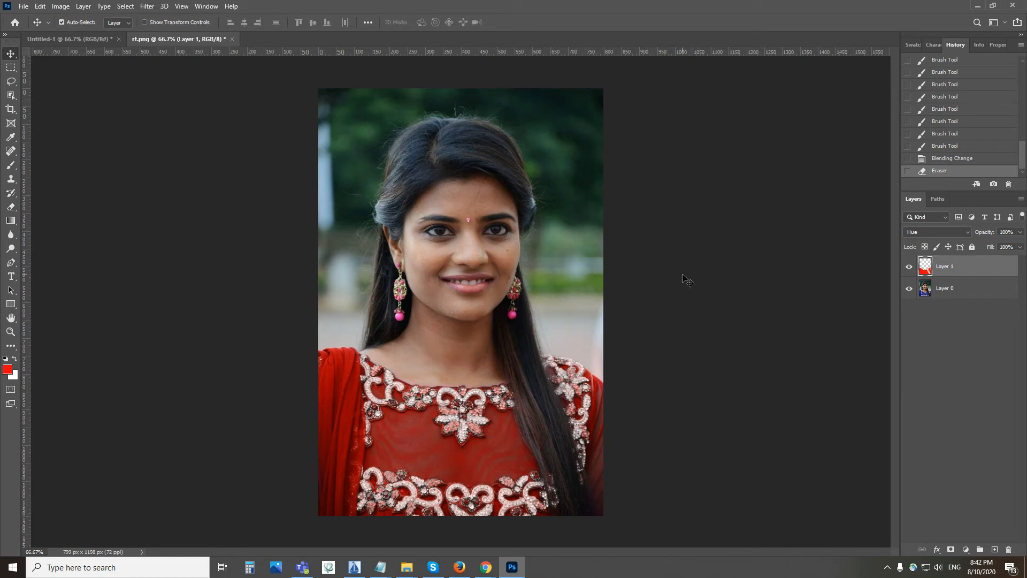
left_click(929, 274, "ctrl")
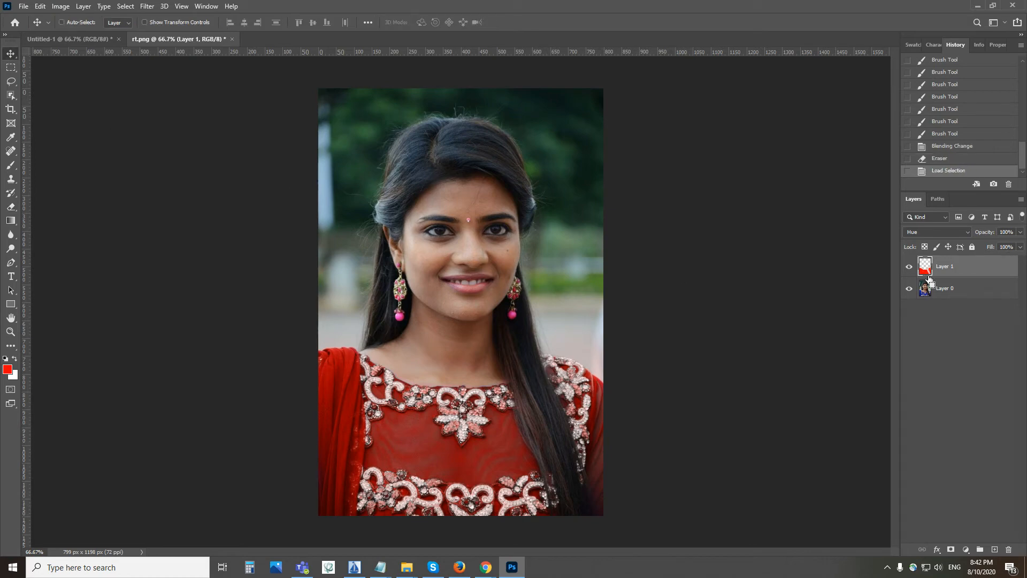
left_click(7, 369)
left_click(873, 304)
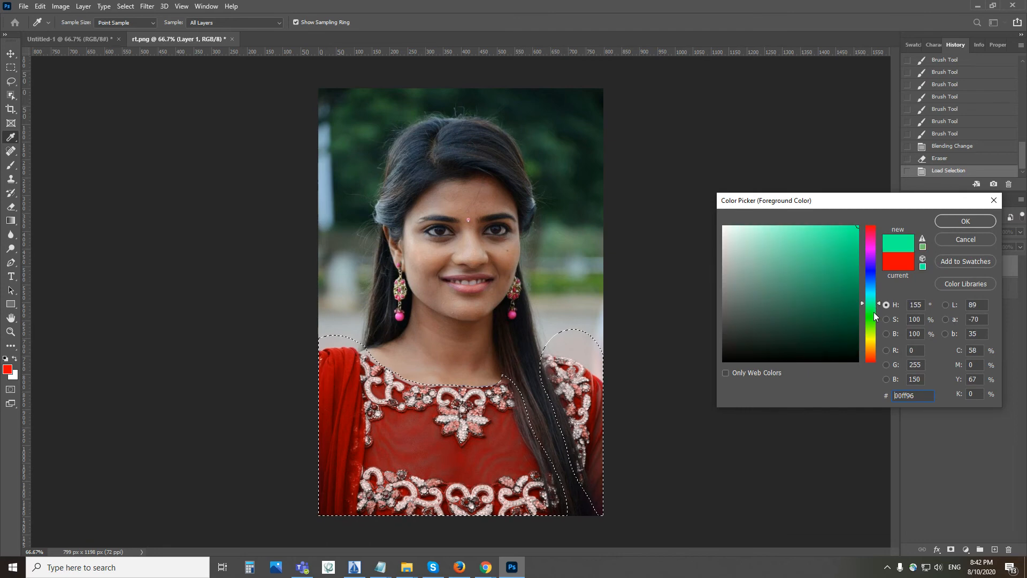
left_click(874, 313)
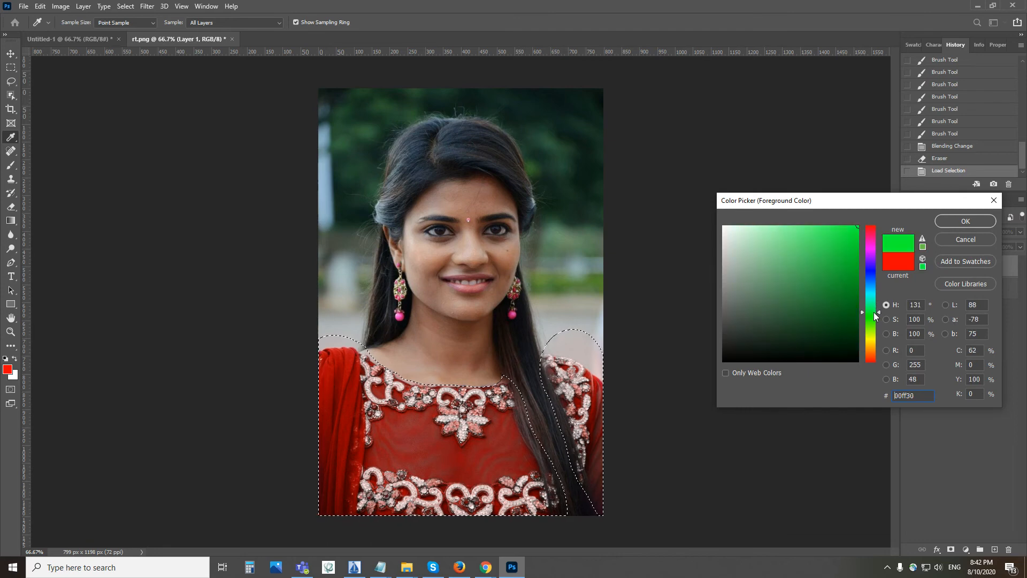
left_click(955, 221)
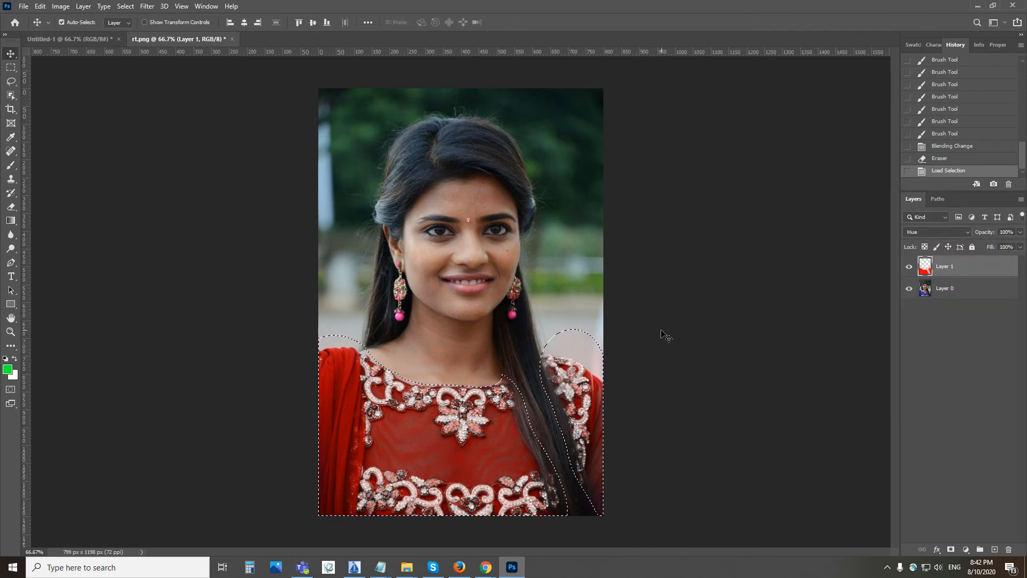
key("alt+BackSpace")
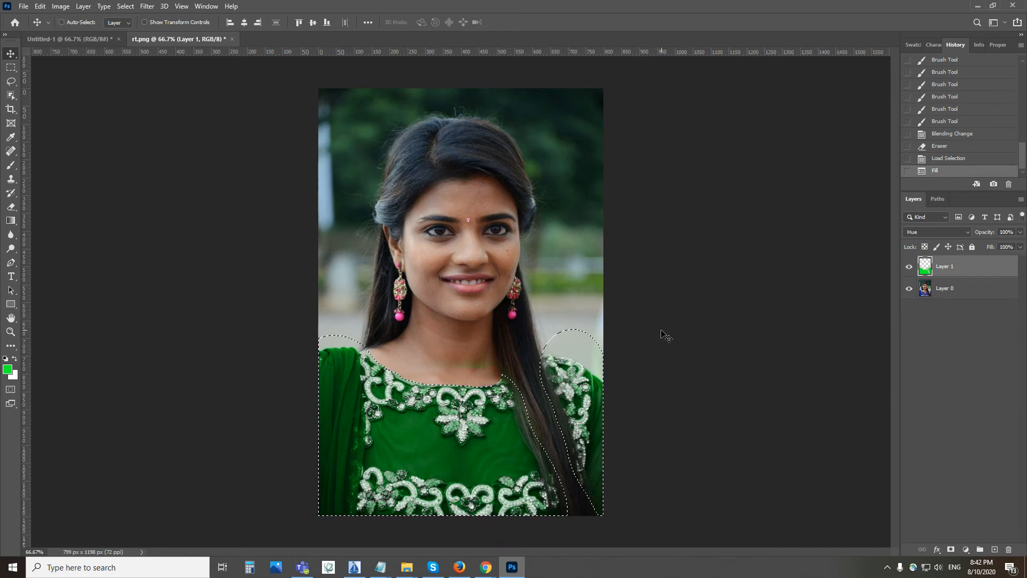
Undo the green fill and deselect the painted area.
key("ctrl+z")
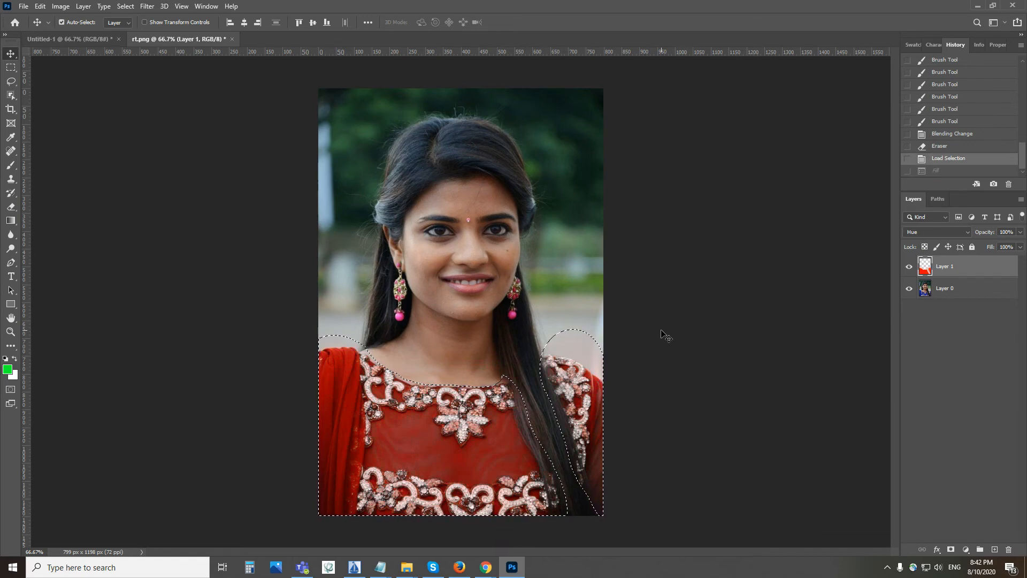
key("ctrl+d")
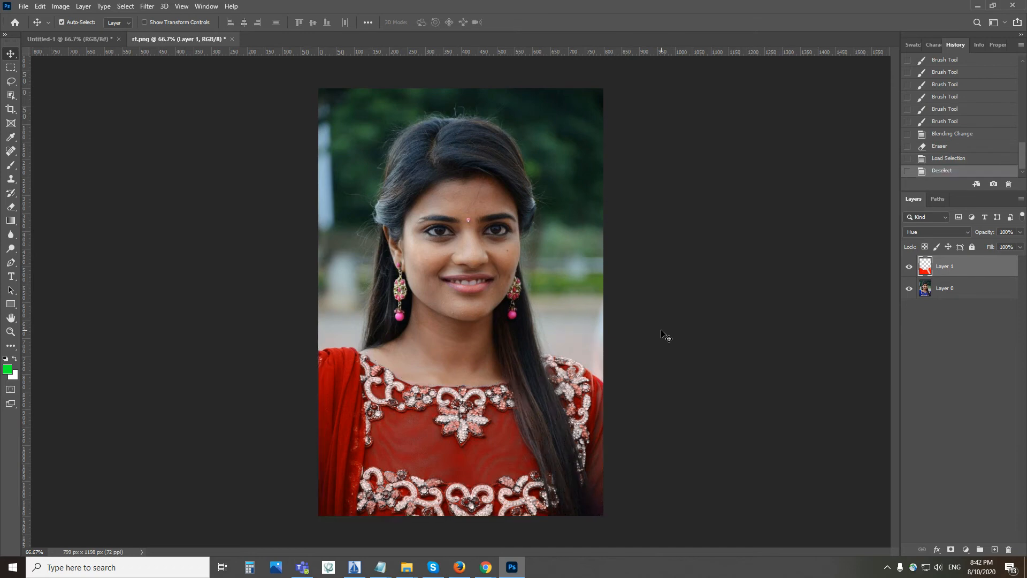
Merge the red Hue layer with the photo layer.
left_click(966, 293, "ctrl")
right_click(966, 293)
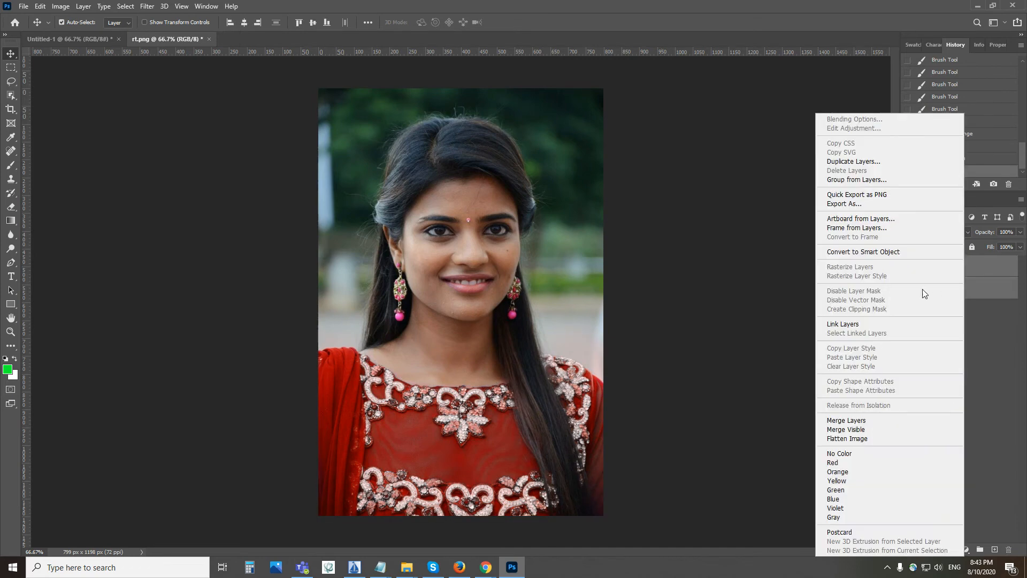
left_click(856, 420)
Place the original rt image from the Downloads folder into Untitled-1 and move it flush with the canvas's left edge.
left_click(59, 41)
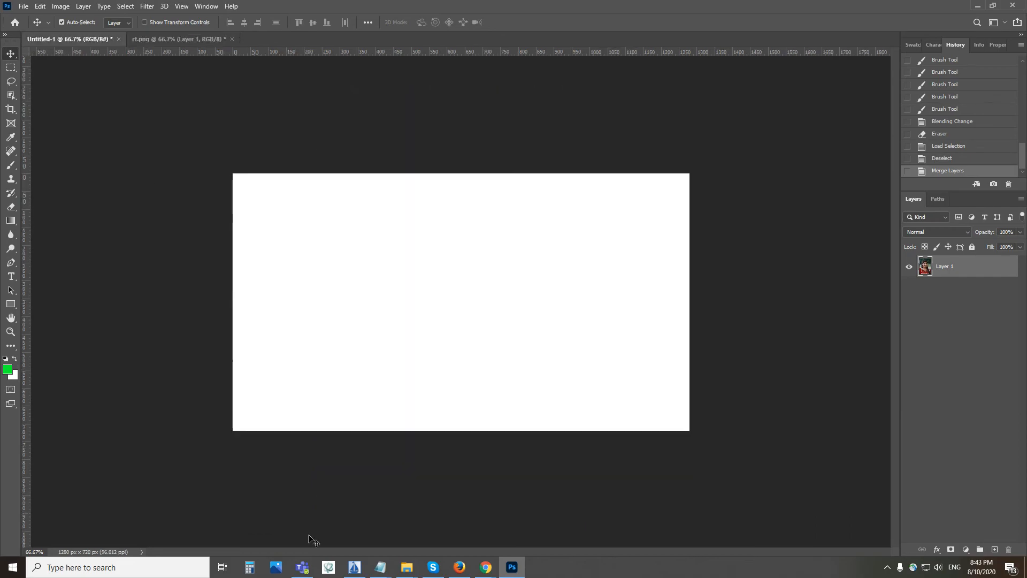
mouse_move(407, 566)
left_click(379, 514)
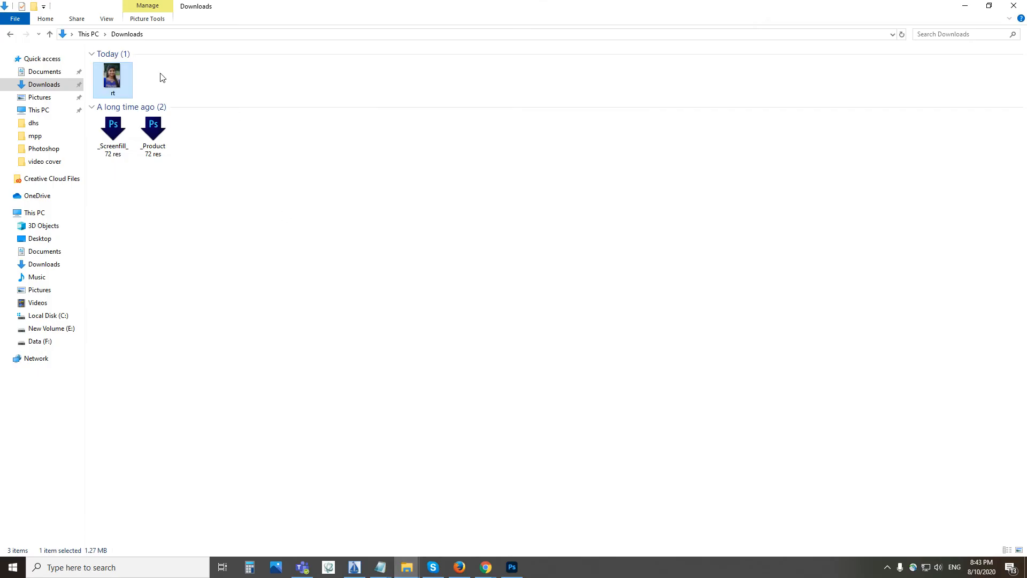
left_click_drag(122, 75, 417, 323)
key("Return")
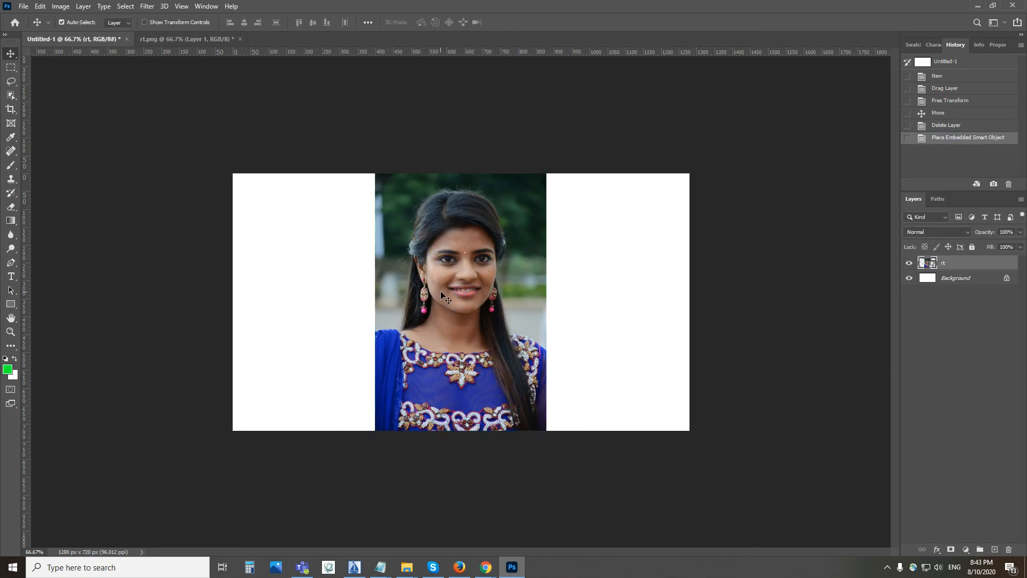
left_click_drag(440, 290, 303, 290)
mouse_move(407, 568)
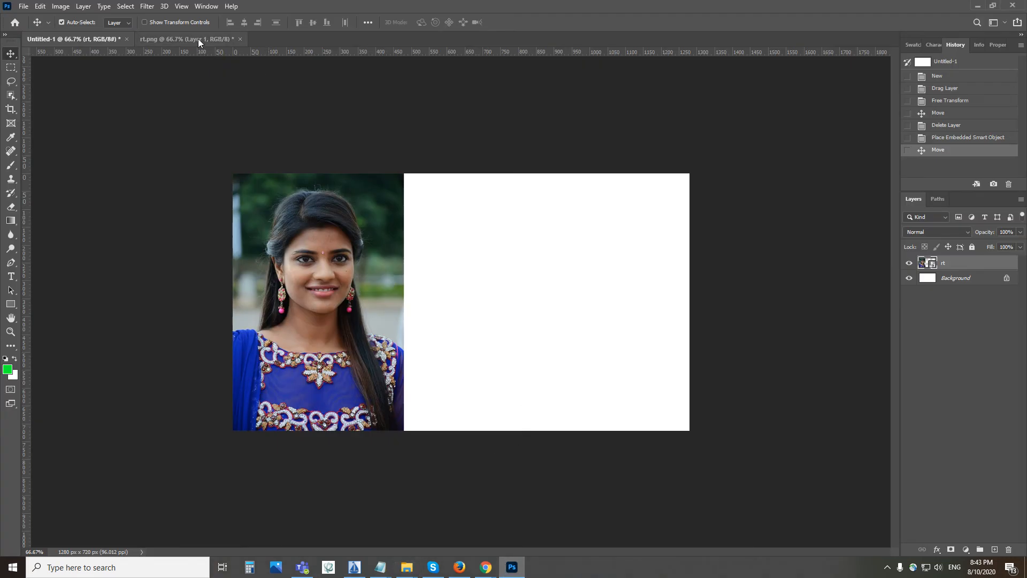
Float the rt.png document, copy its red-dress layer into Untitled-1 beside the blue-dress photo, and minimize the floating window.
left_click_drag(198, 38, 193, 306)
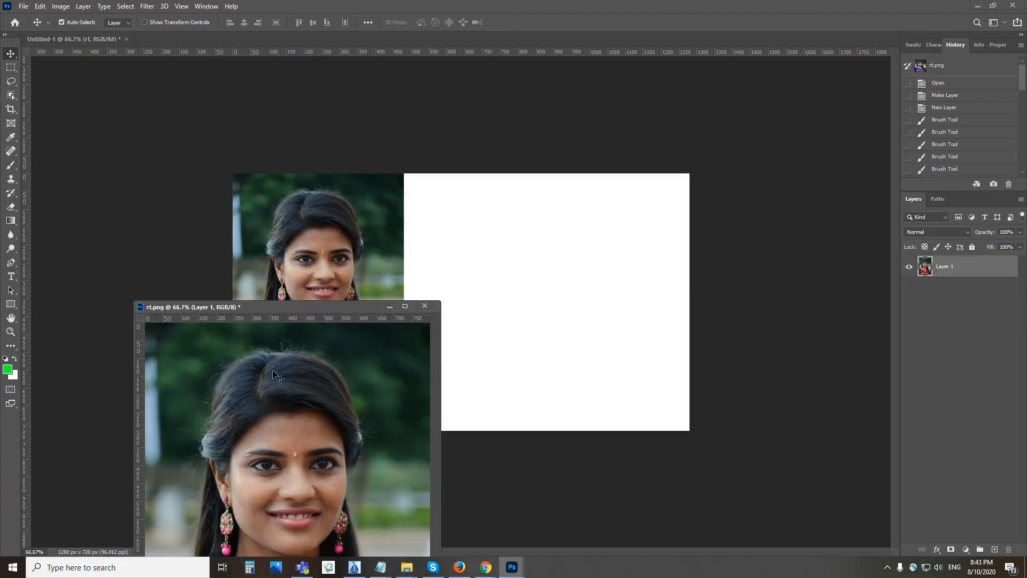
left_click_drag(289, 428, 474, 336)
left_click(392, 308)
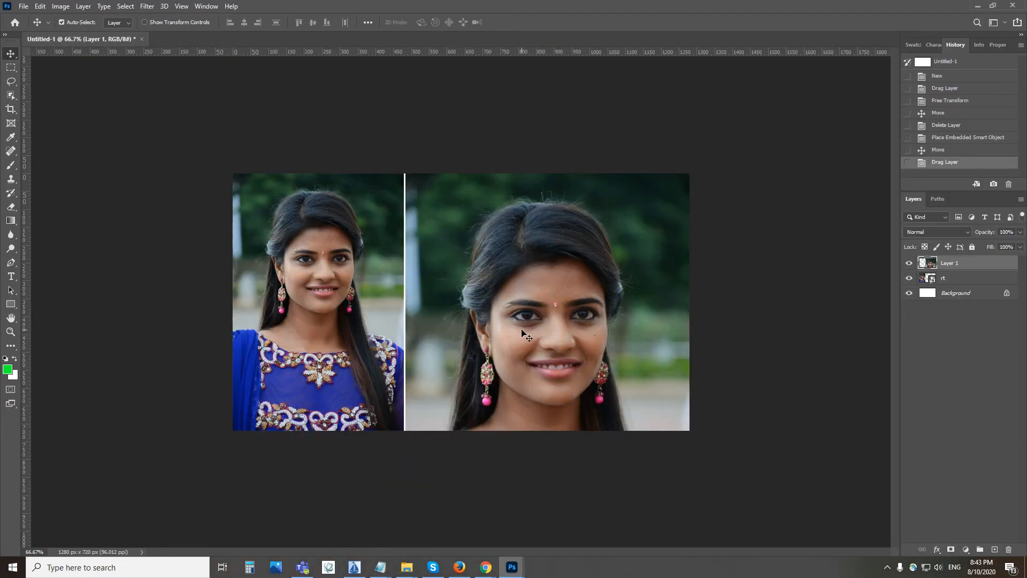
Scale the red-dress photo to about 60% so it fills the canvas height directly beside the blue-dress photo.
key("ctrl+t")
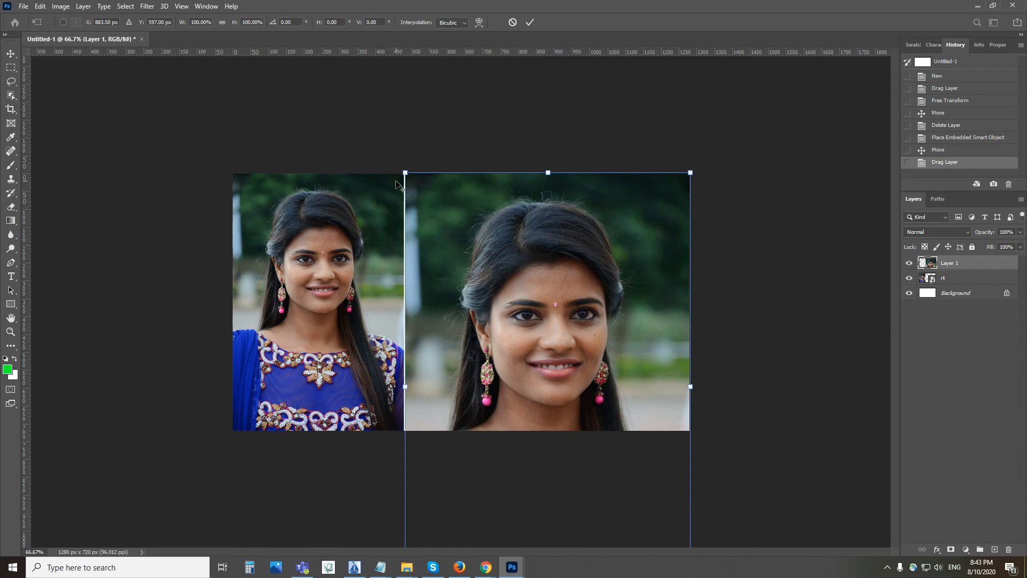
left_click_drag(405, 172, 484, 299)
left_click_drag(511, 346, 427, 222)
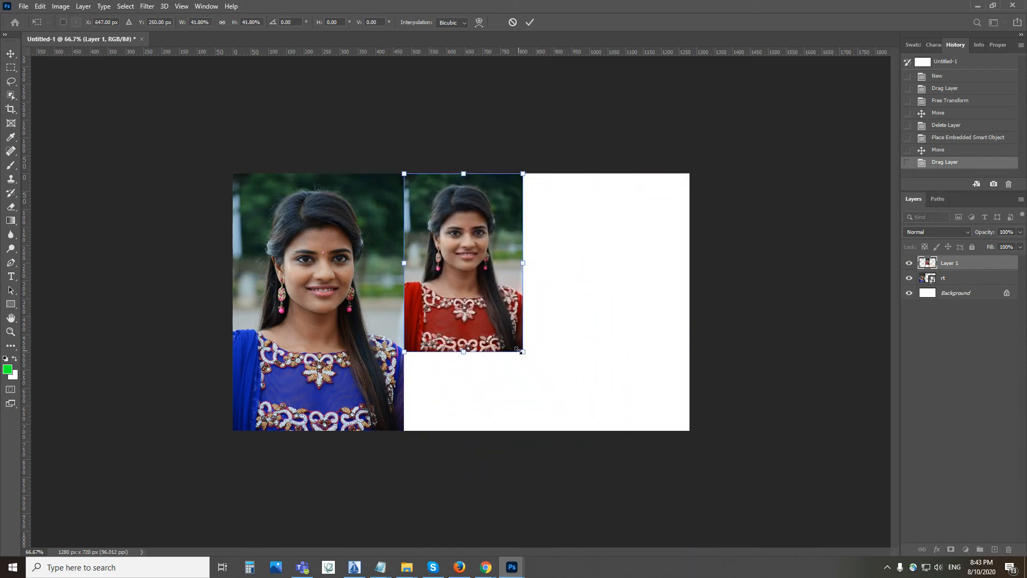
left_click_drag(520, 350, 590, 416)
left_click_drag(591, 417, 591, 417)
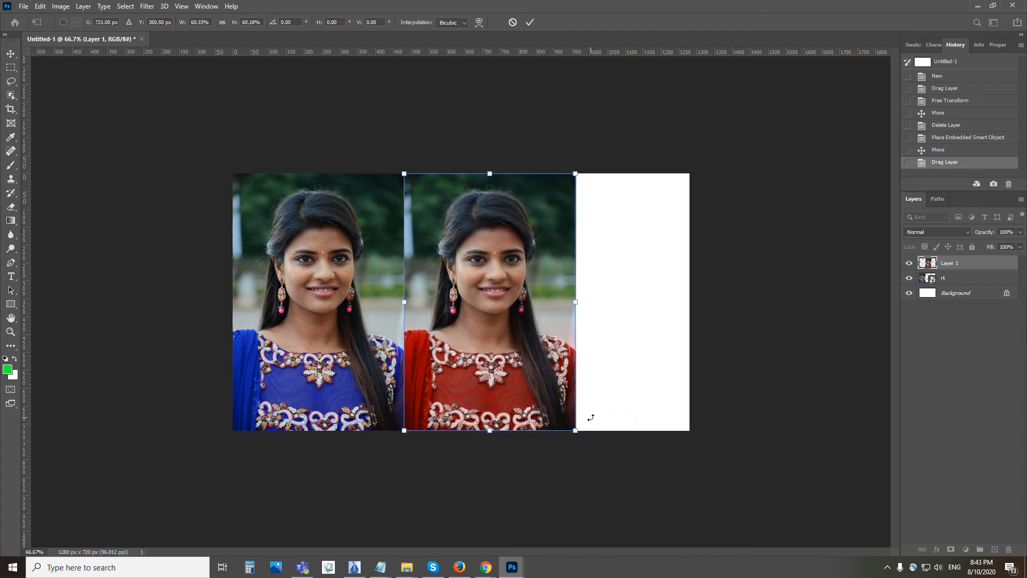
key("Return")
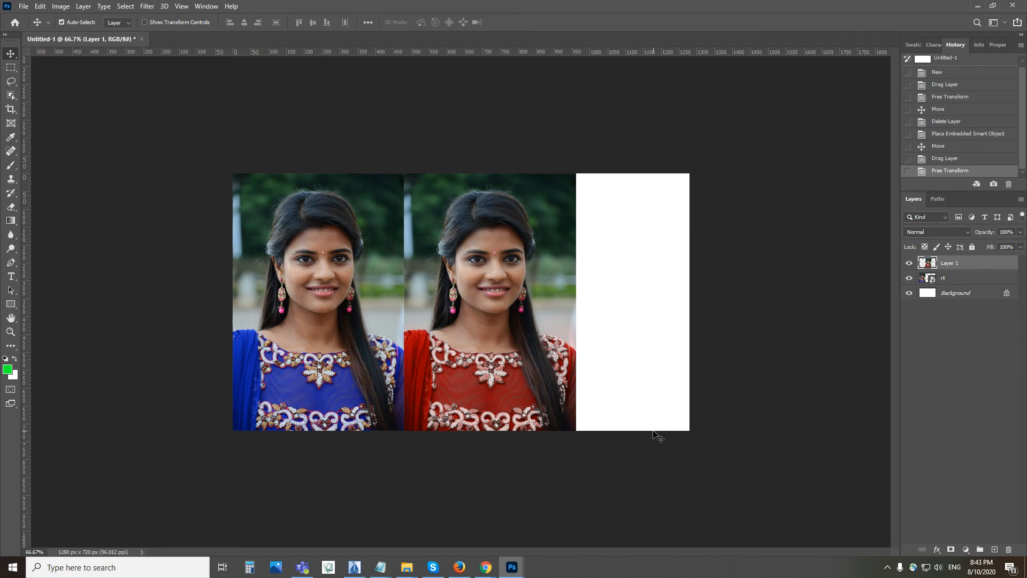
Hide the Background layer and trim the empty transparent area beside the two photos.
left_click(934, 297)
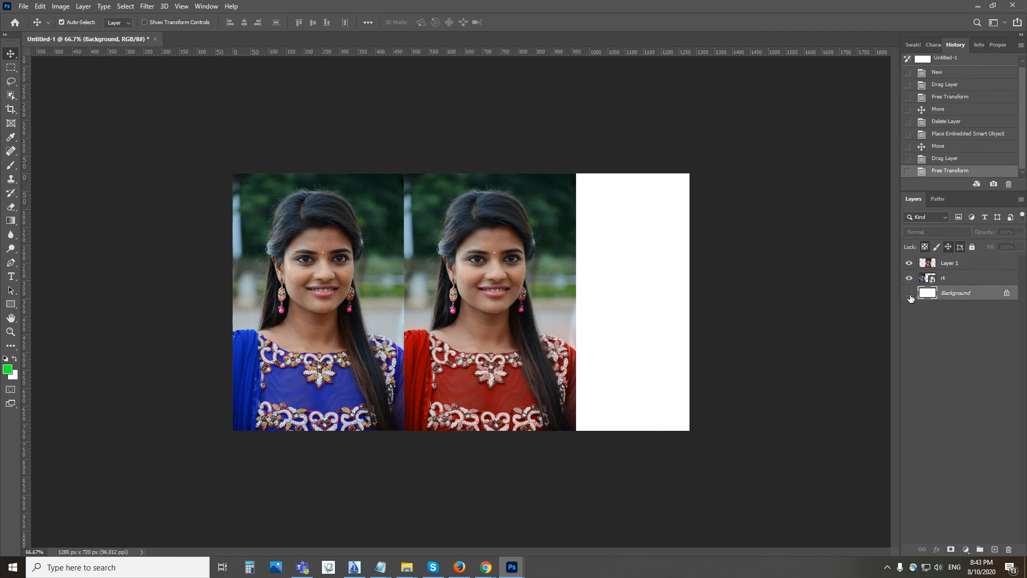
left_click(909, 293)
left_click(61, 6)
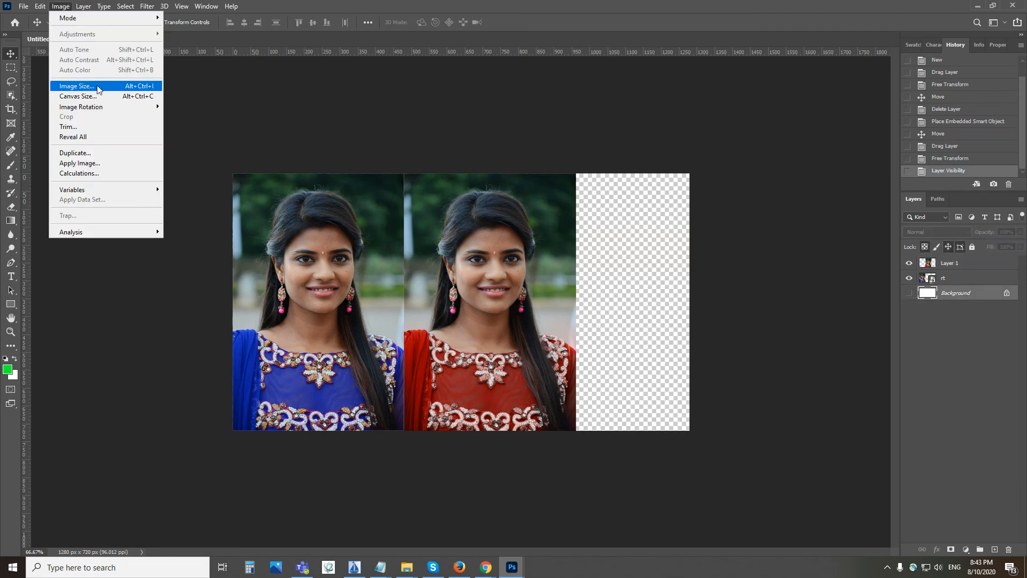
left_click(80, 126)
left_click(562, 158)
key("v")
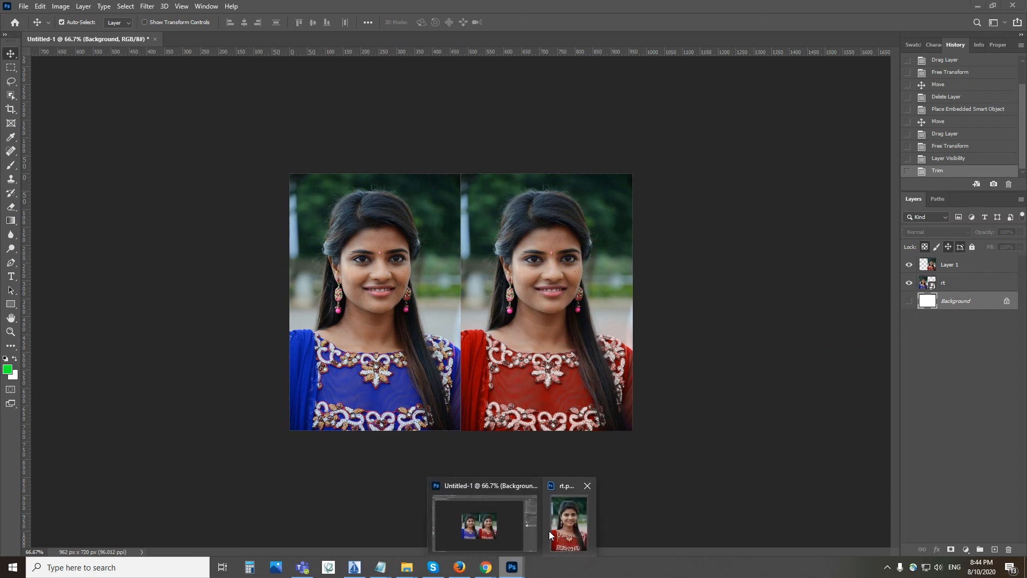
mouse_move(485, 569)
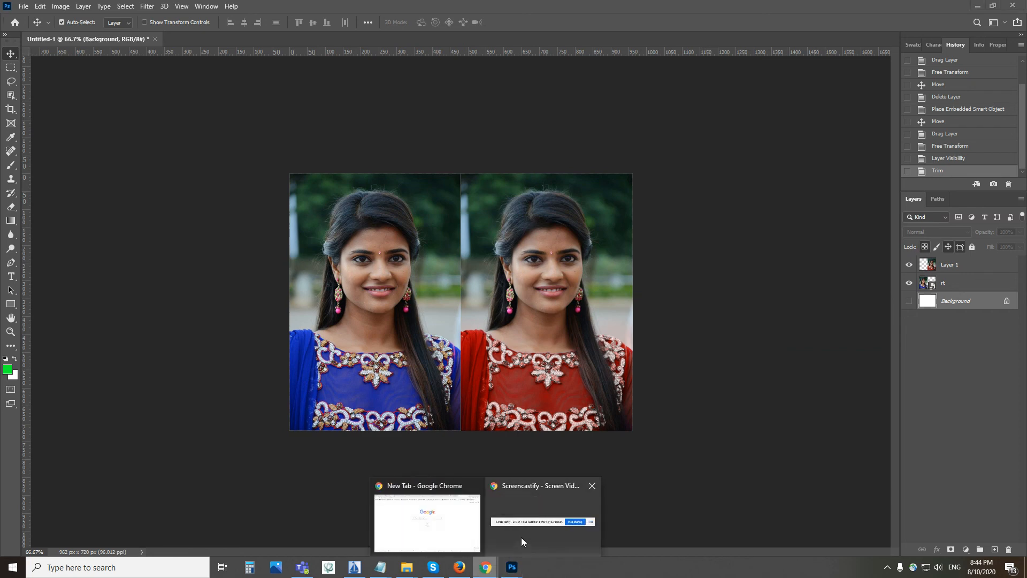